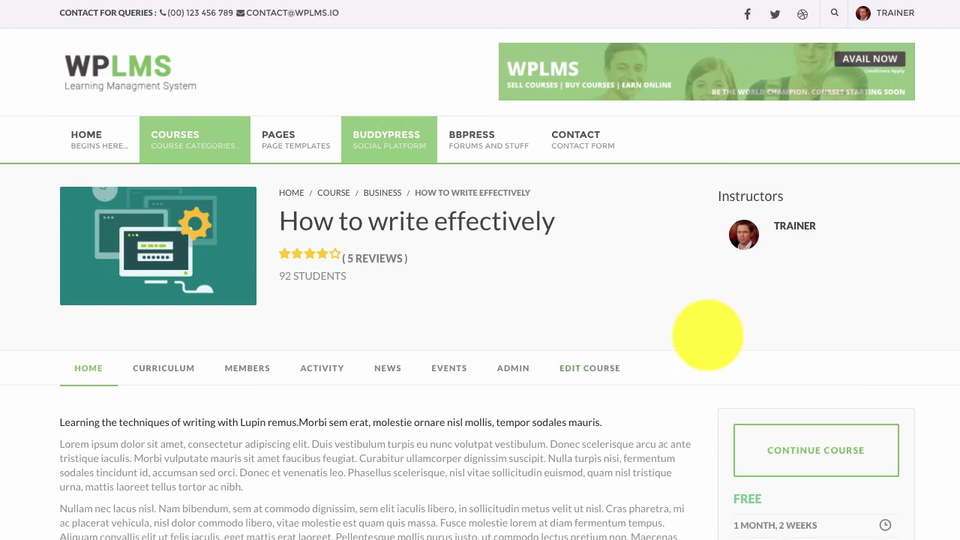
- Scroll down the 'How to write effectively' course page to reach Edit Course
scroll(707, 335, "down", 3)
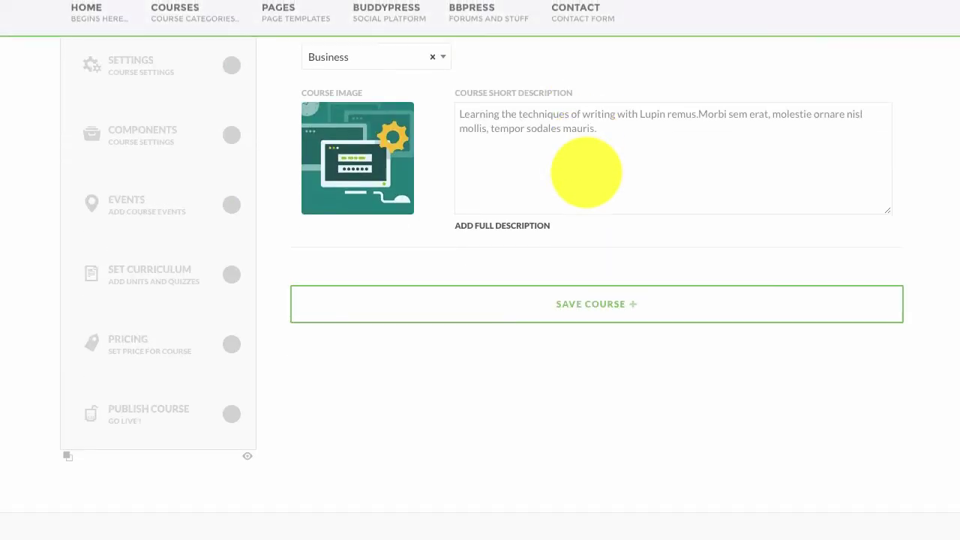
- Open the Final Quiz from the course curriculum and expand its settings
left_click(145, 270)
scroll(571, 253, "down", 3)
mouse_move(596, 291)
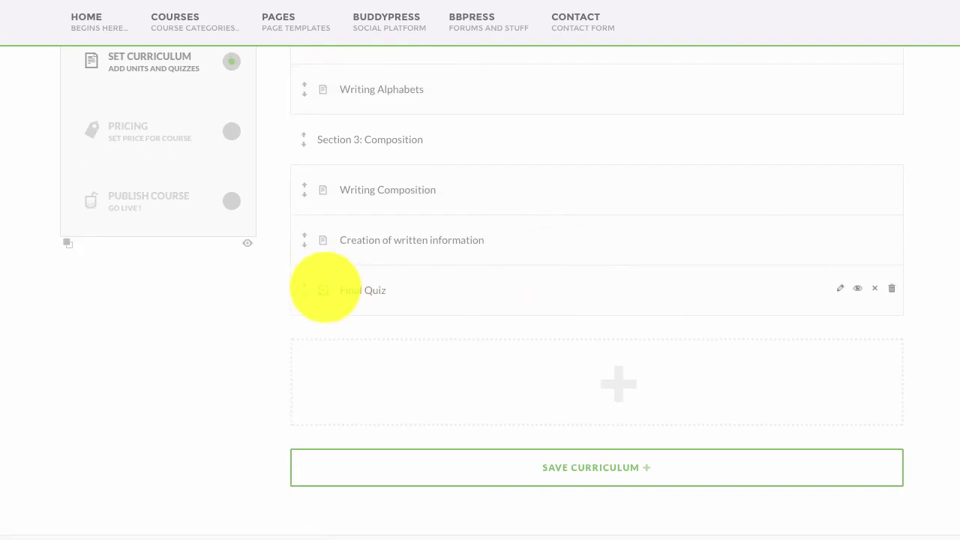
left_click(841, 288)
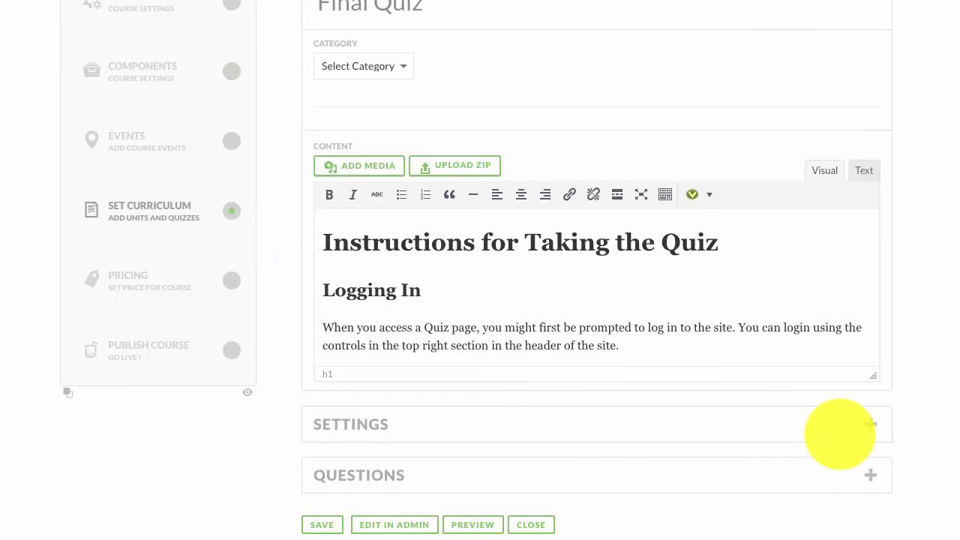
scroll(758, 210, "up", 1)
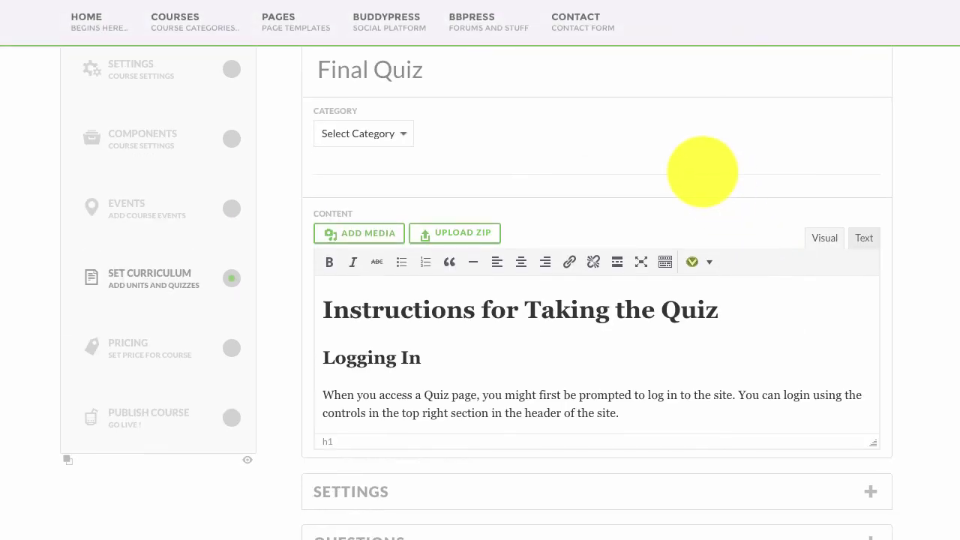
scroll(675, 169, "up", 2)
left_click(596, 124)
left_click(589, 171)
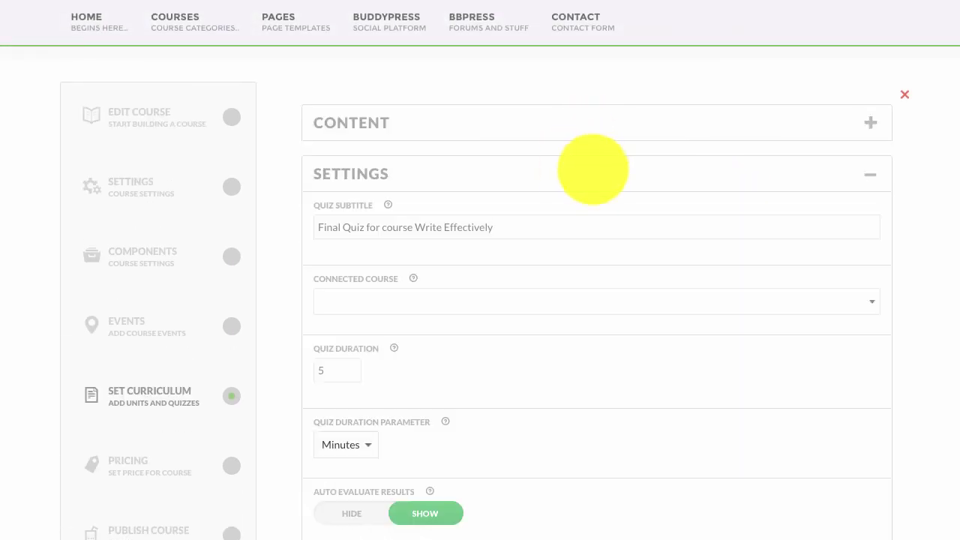
- Scroll through the Final Quiz settings and bring up the Edit in Admin link menu
scroll(375, 268, "down", 1)
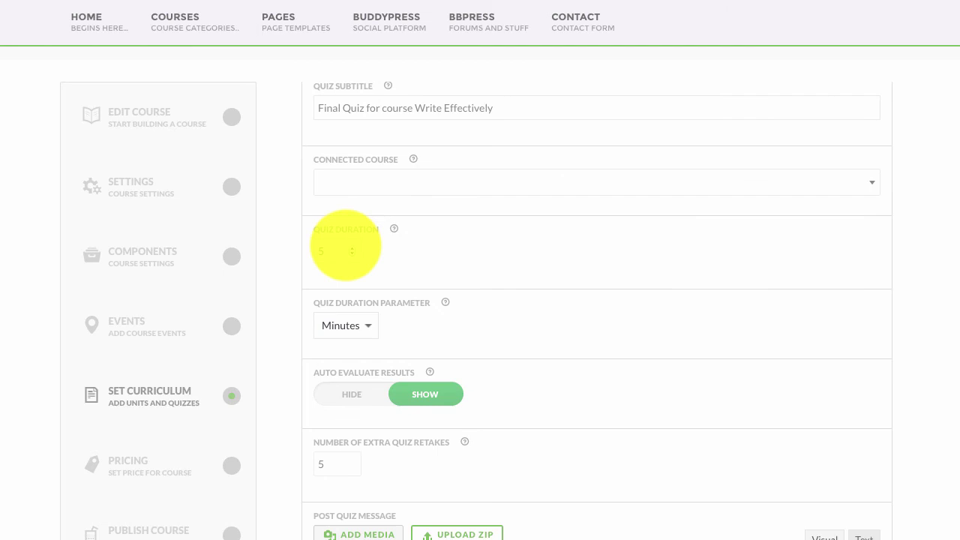
scroll(521, 323, "down", 2)
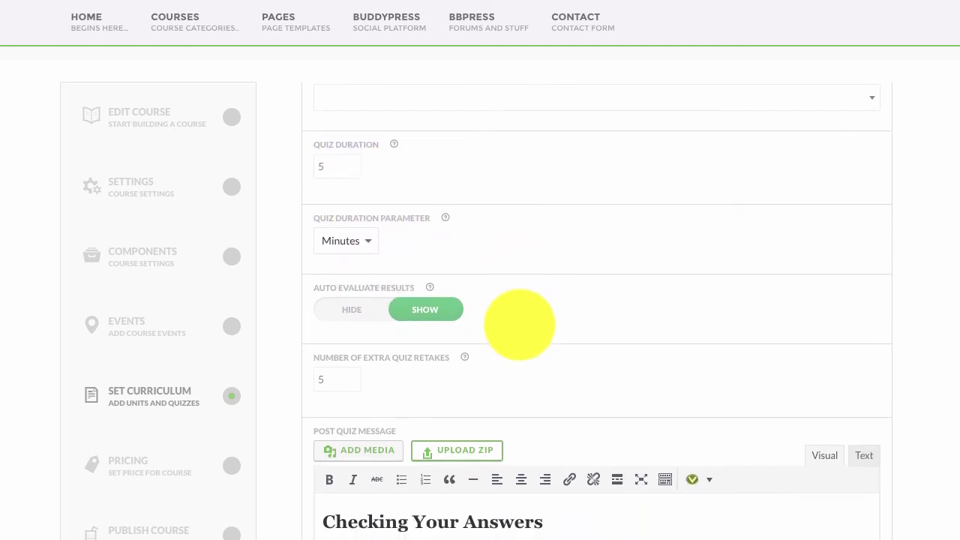
scroll(446, 308, "down", 3)
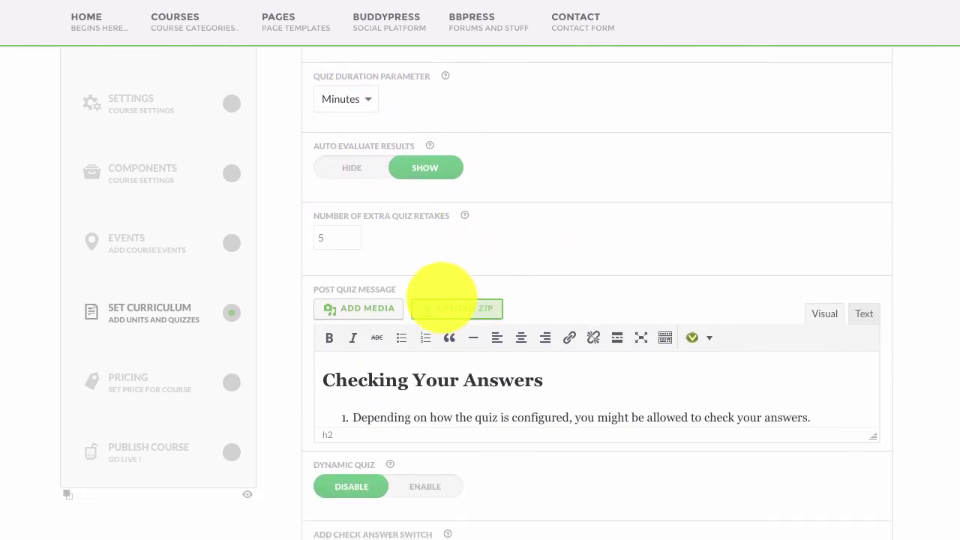
scroll(489, 242, "down", 4)
scroll(491, 251, "down", 2)
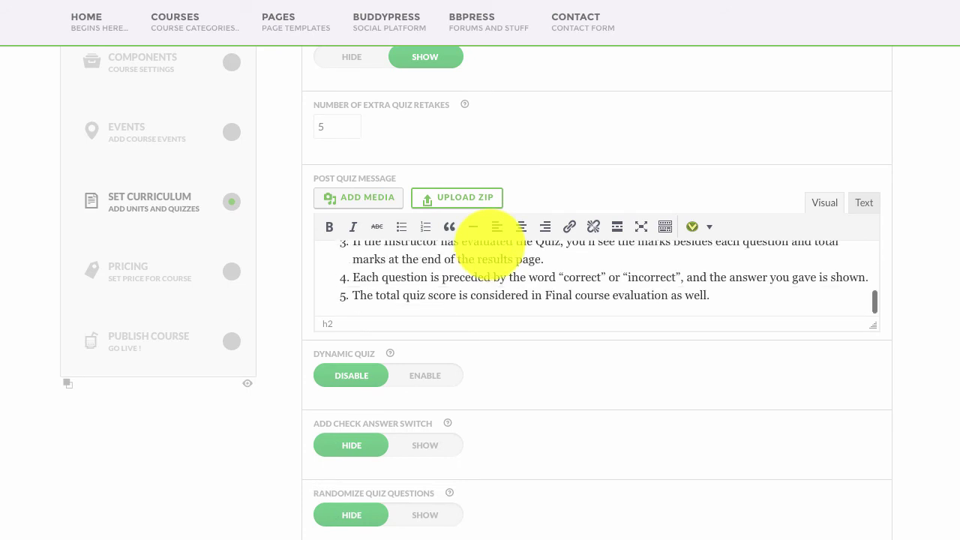
scroll(632, 392, "down", 3)
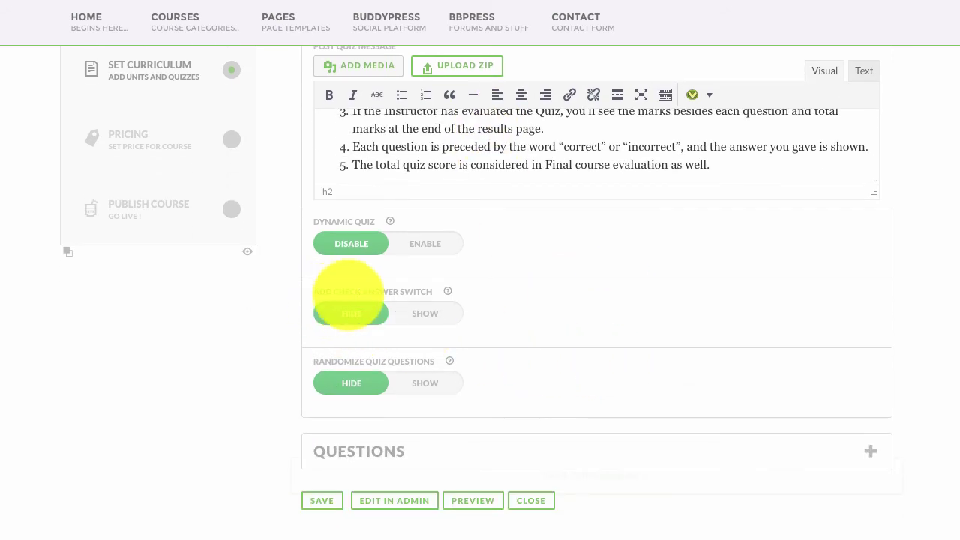
scroll(541, 304, "down", 1)
right_click(413, 484)
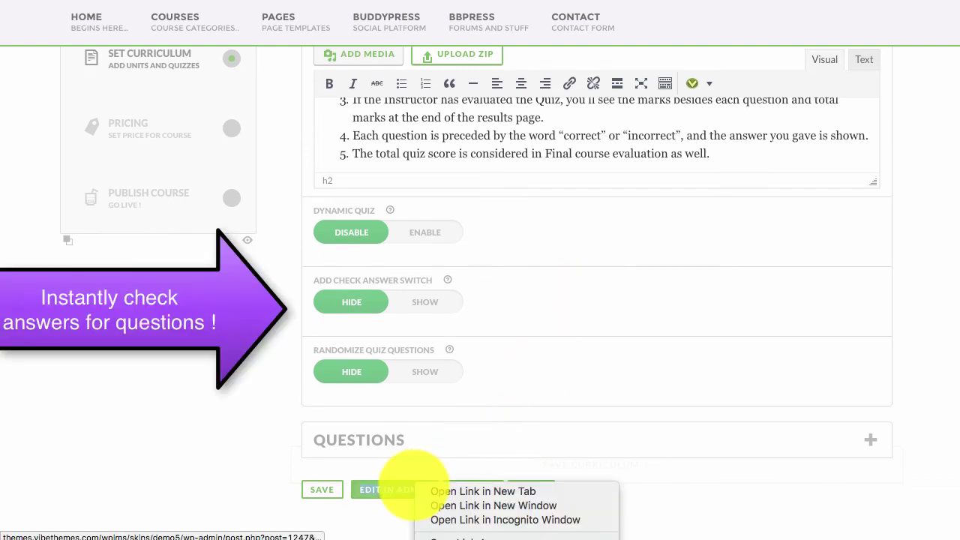
- Open the Final Quiz admin editor in a new tab and scroll to its Add Check Answer Switch
left_click(443, 491)
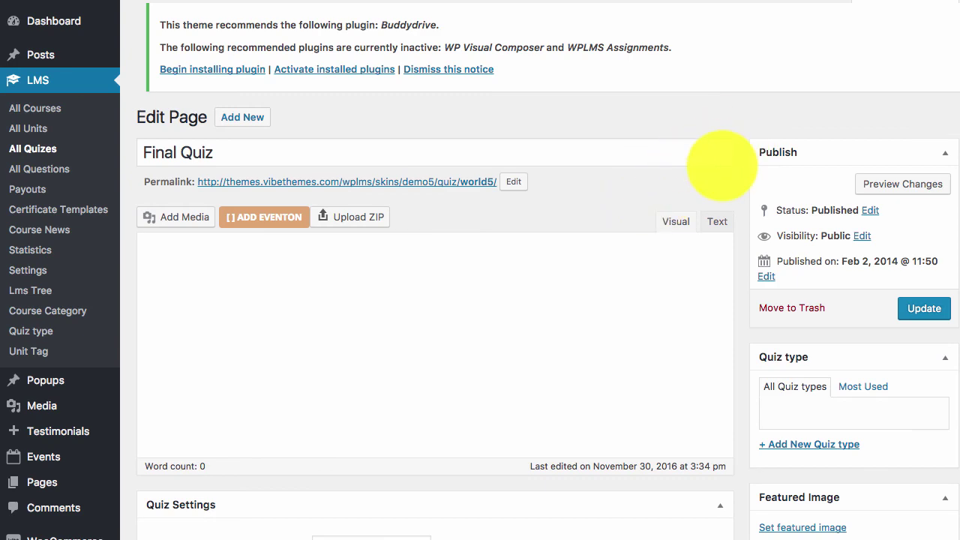
scroll(723, 197, "down", 3)
scroll(723, 197, "down", 2)
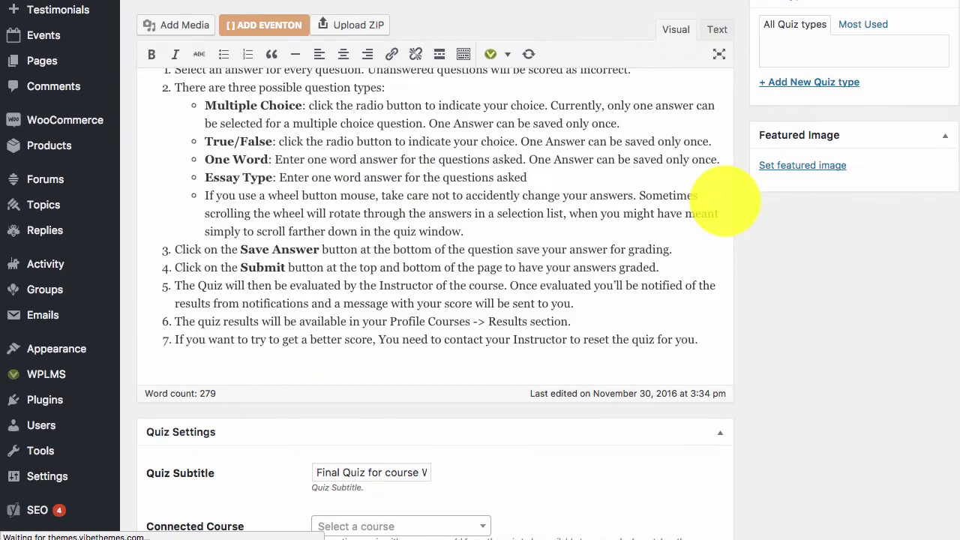
scroll(725, 200, "down", 5)
scroll(724, 200, "down", 3)
scroll(225, 323, "down", 5)
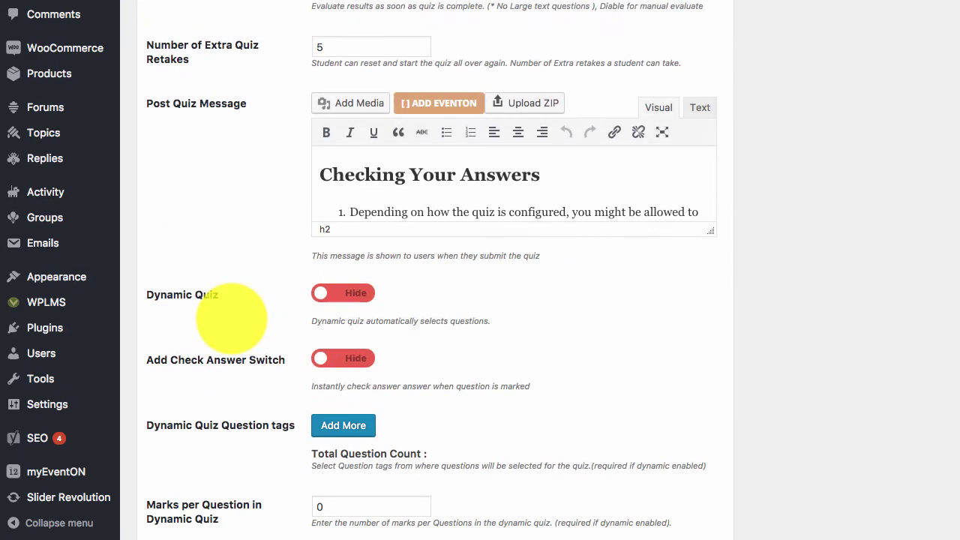
scroll(231, 315, "down", 1)
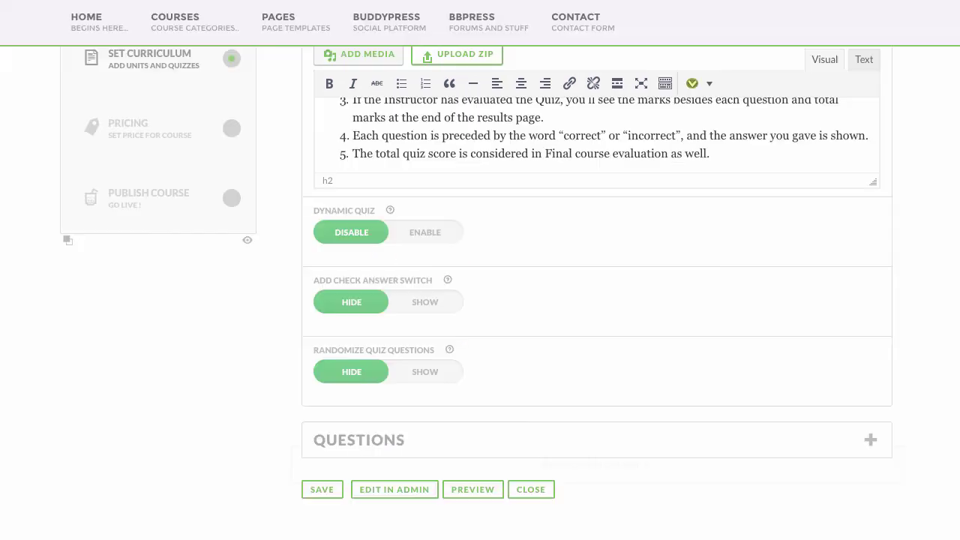
- Set the Final Quiz's Add Check Answer Switch to Show and save, confirming the overwrite
left_click(425, 301)
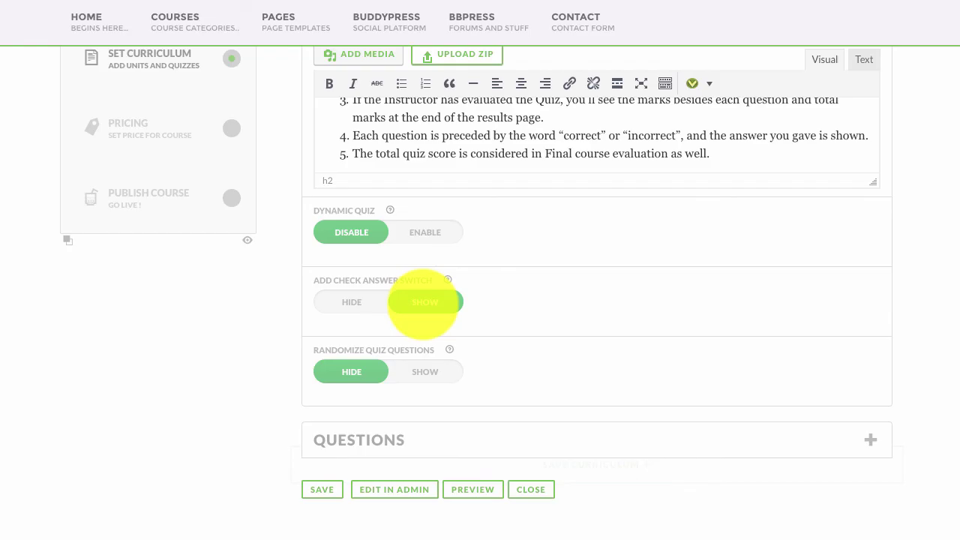
left_click(322, 489)
left_click(611, 57)
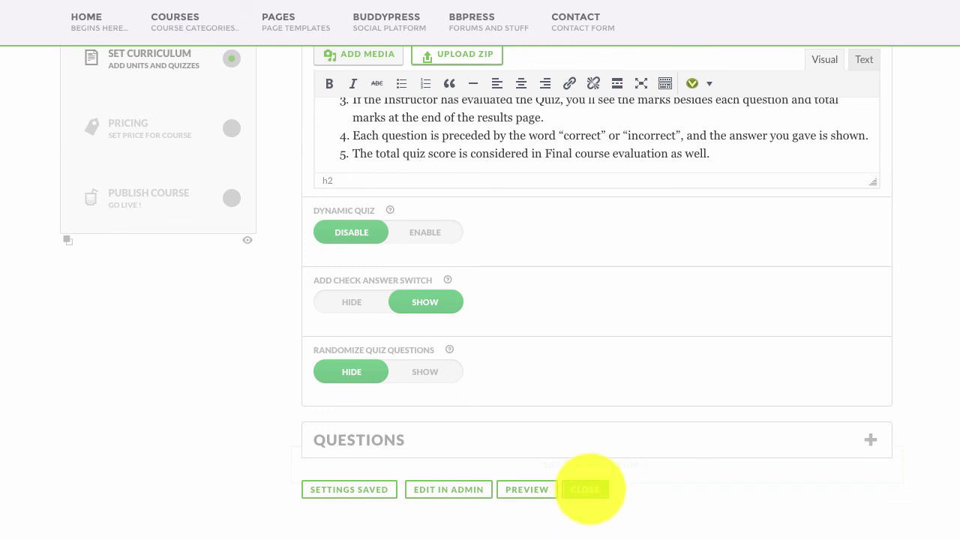
- Open the quiz preview in a new tab and close the quiz settings panel
right_click(546, 488)
left_click(583, 489)
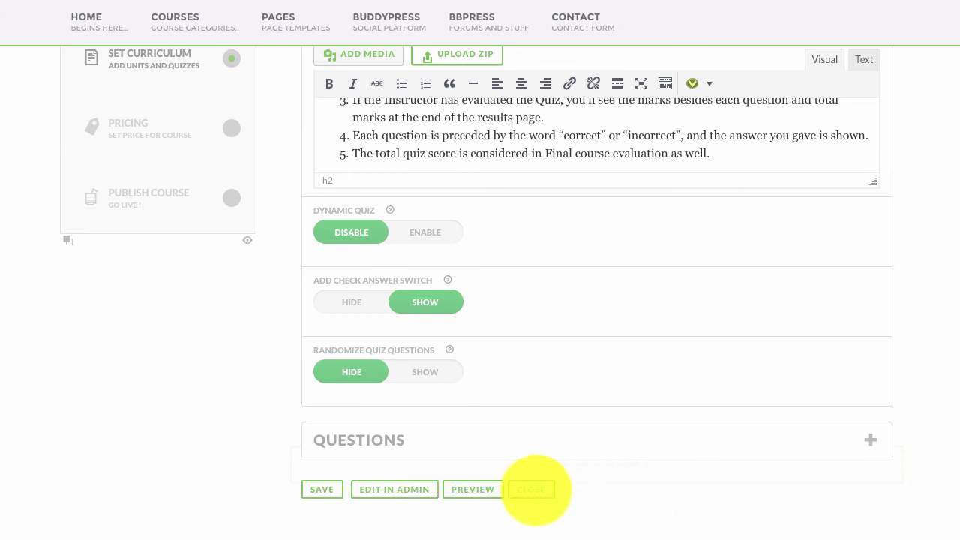
left_click(535, 490)
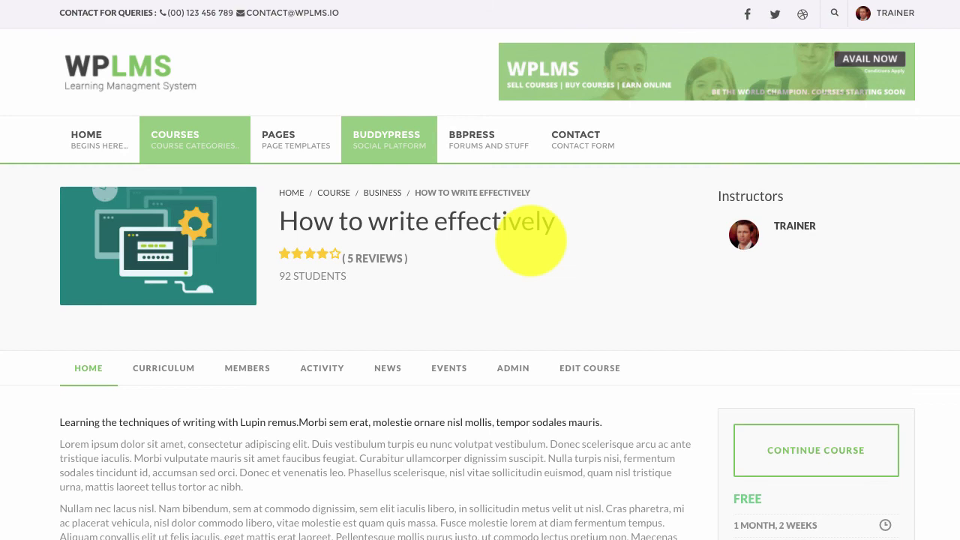
- Open the Final Quiz from the course curriculum and review its 0/20 results
scroll(530, 240, "down", 4)
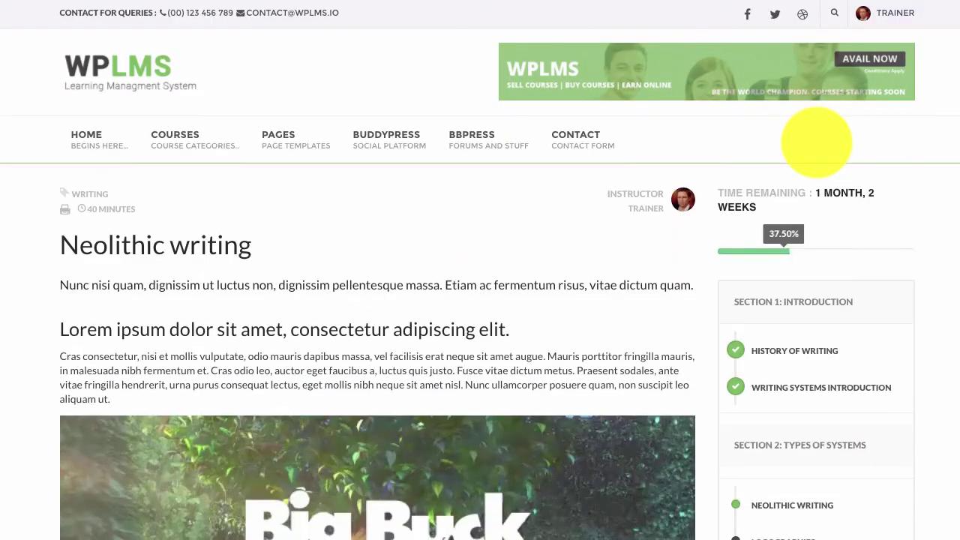
scroll(668, 263, "down", 6)
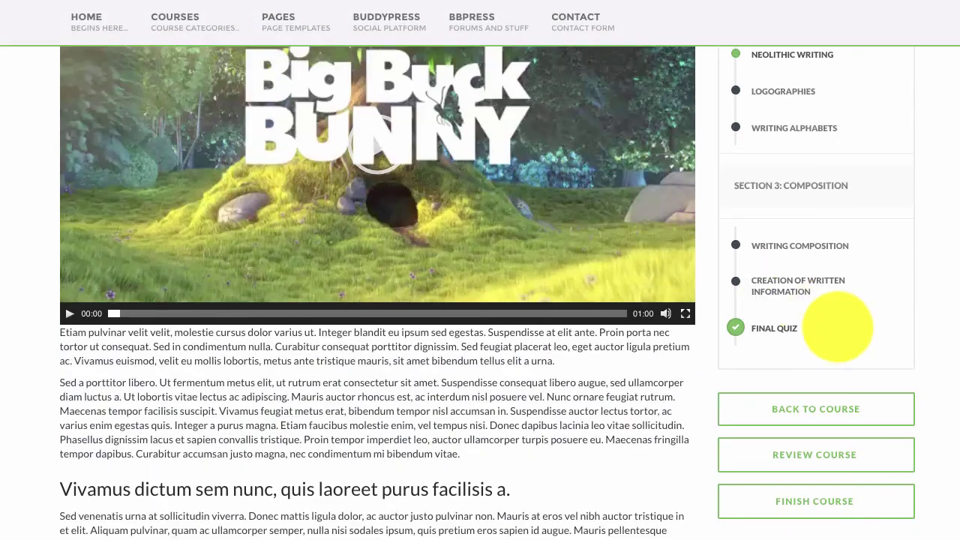
left_click(763, 328)
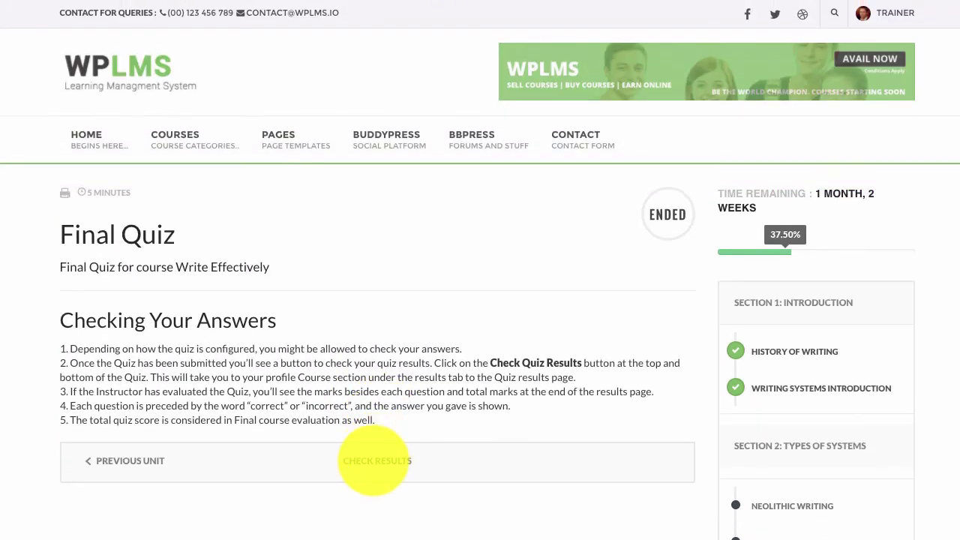
left_click(424, 457)
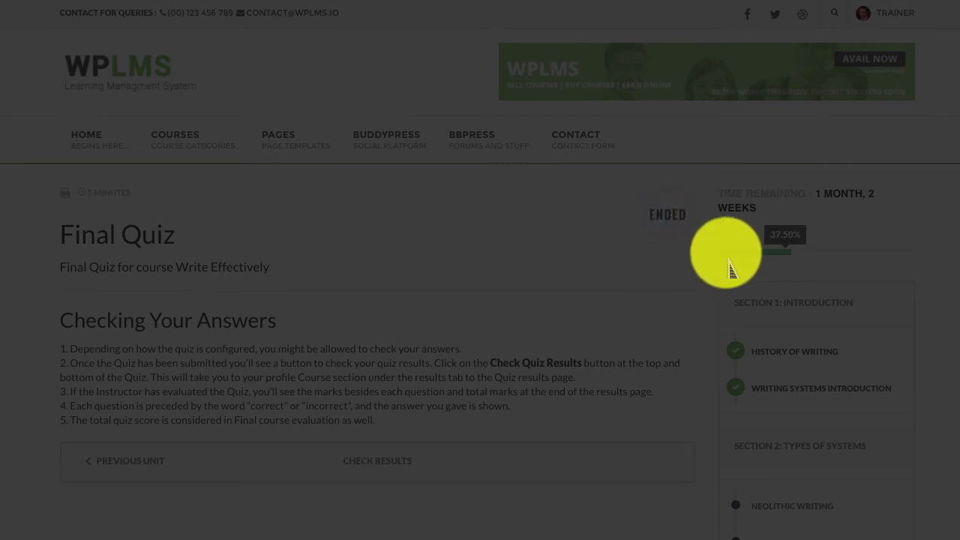
scroll(668, 263, "down", 6)
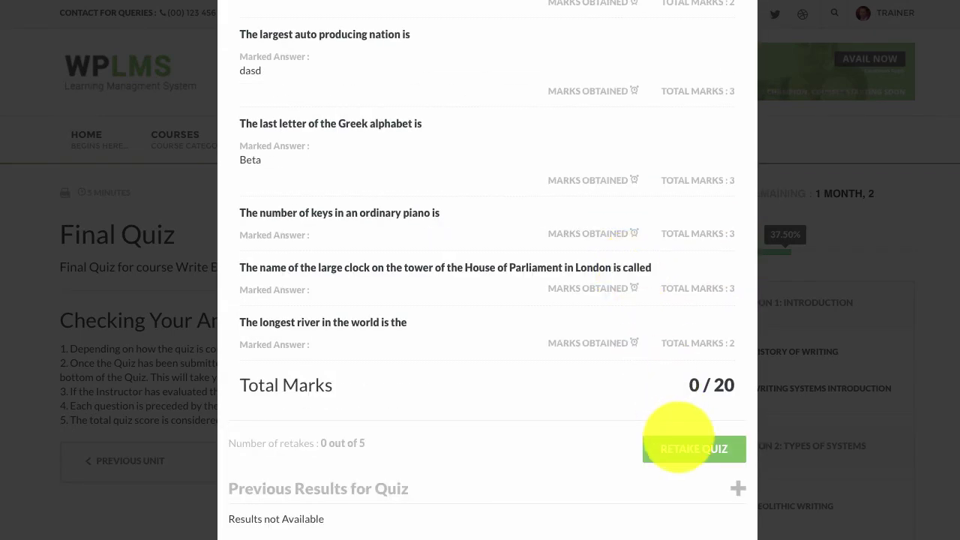
key("Escape")
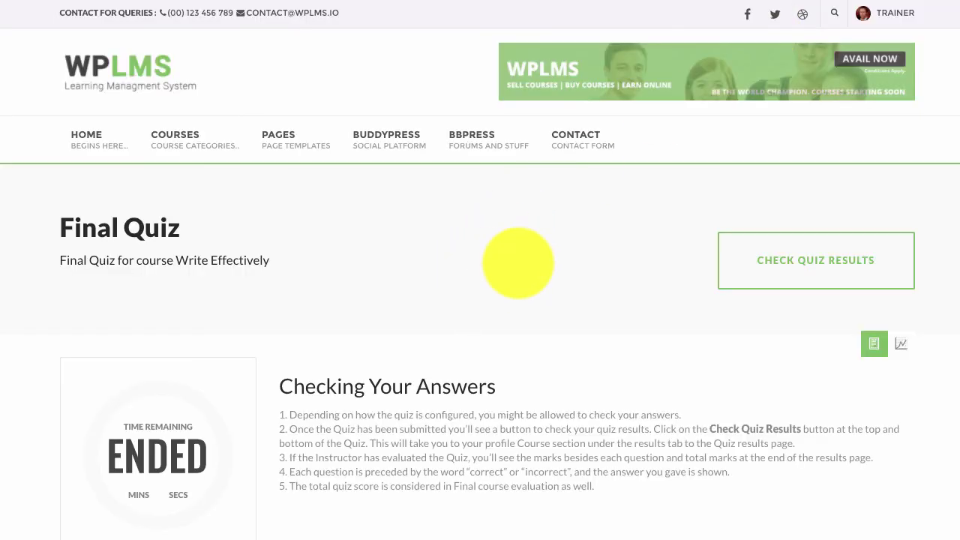
- Switch to the standalone Final Quiz page and bring up its context menu
scroll(517, 262, "down", 3)
scroll(450, 218, "up", 3)
right_click(406, 241)
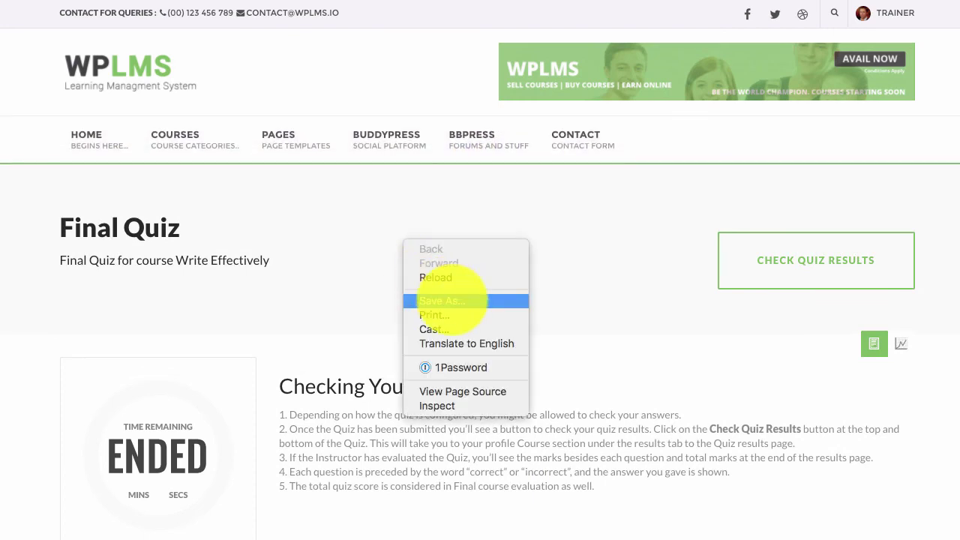
- Reload the quiz page and start a fresh Final Quiz attempt, confirming the prompt
left_click(439, 276)
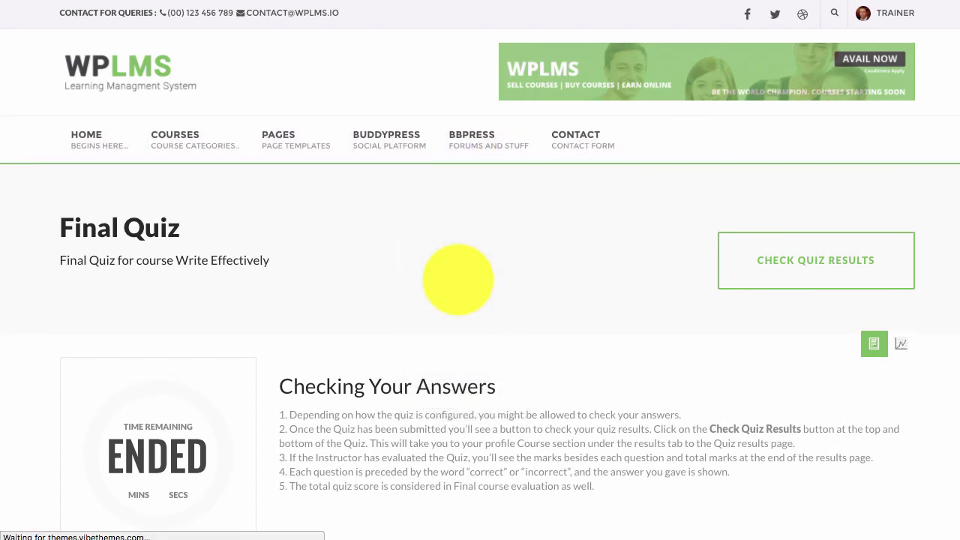
right_click(495, 259)
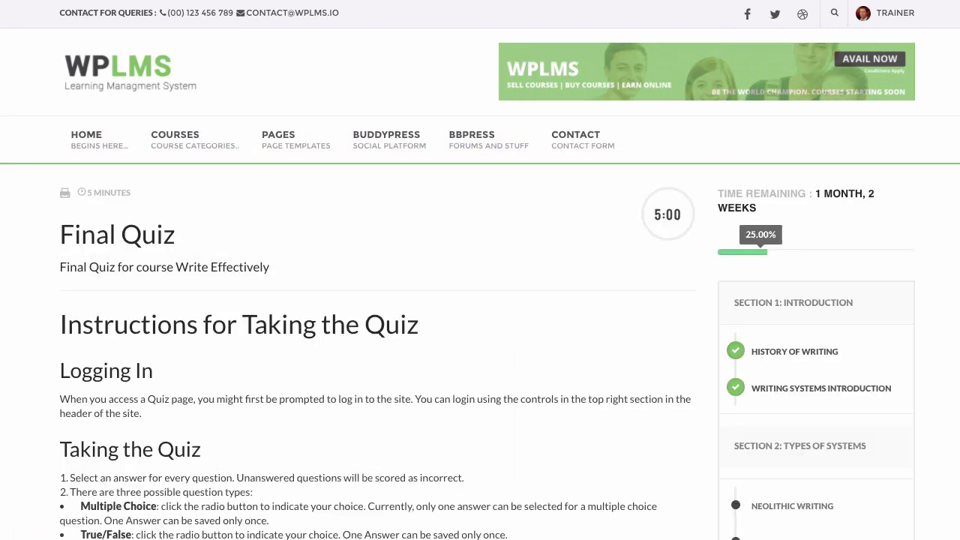
scroll(497, 326, "down", 3)
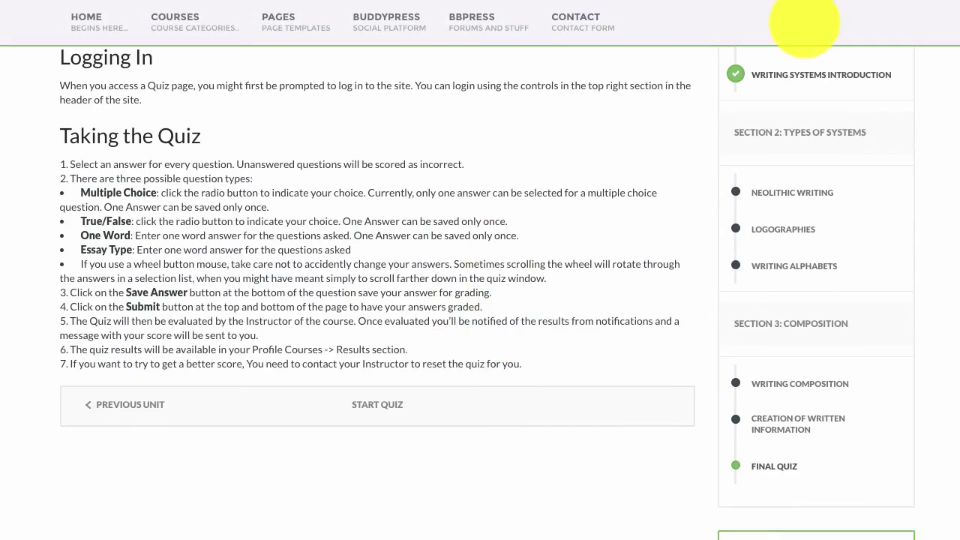
scroll(460, 240, "up", 5)
scroll(462, 240, "down", 3)
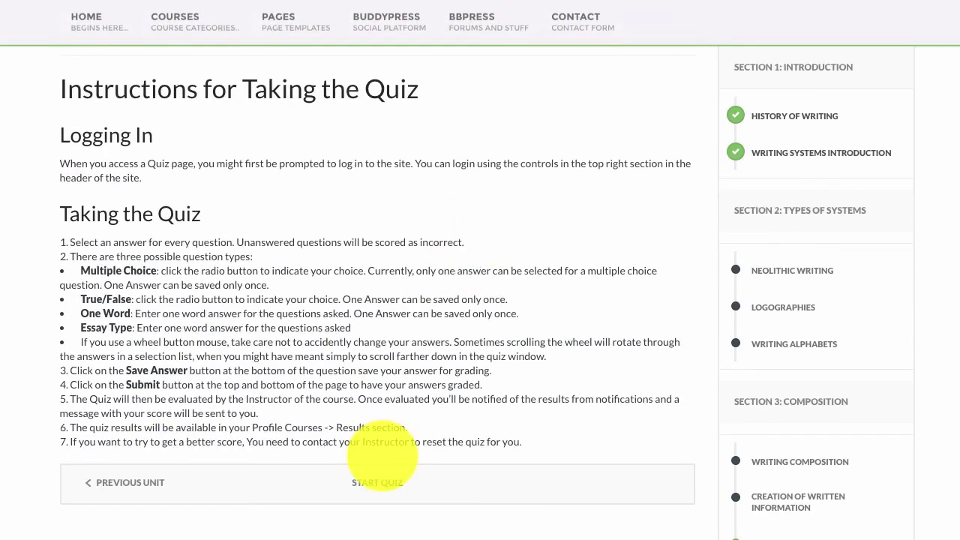
left_click(377, 483)
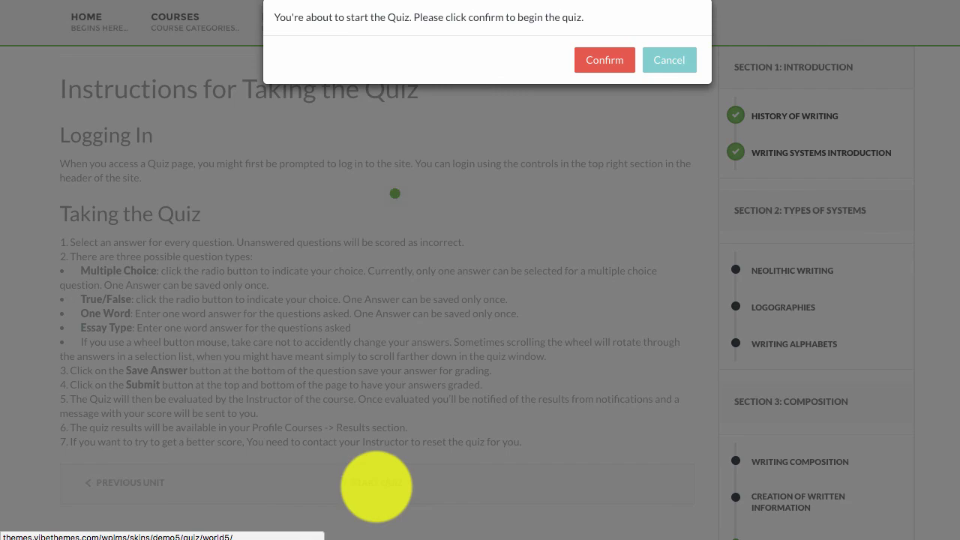
left_click(605, 60)
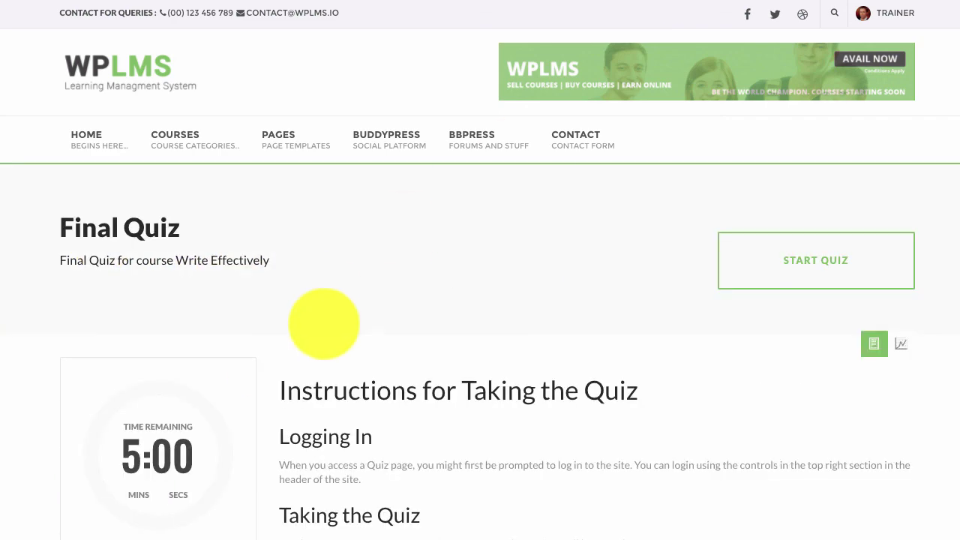
- Reload the standalone Final Quiz page and continue the in-progress attempt
scroll(300, 321, "down", 1)
scroll(279, 279, "down", 4)
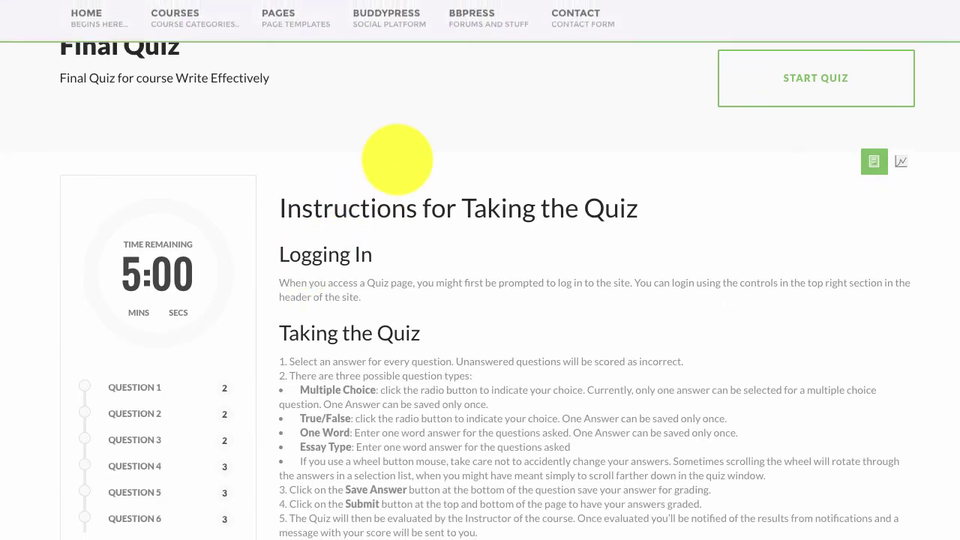
scroll(411, 218, "up", 3)
right_click(459, 257)
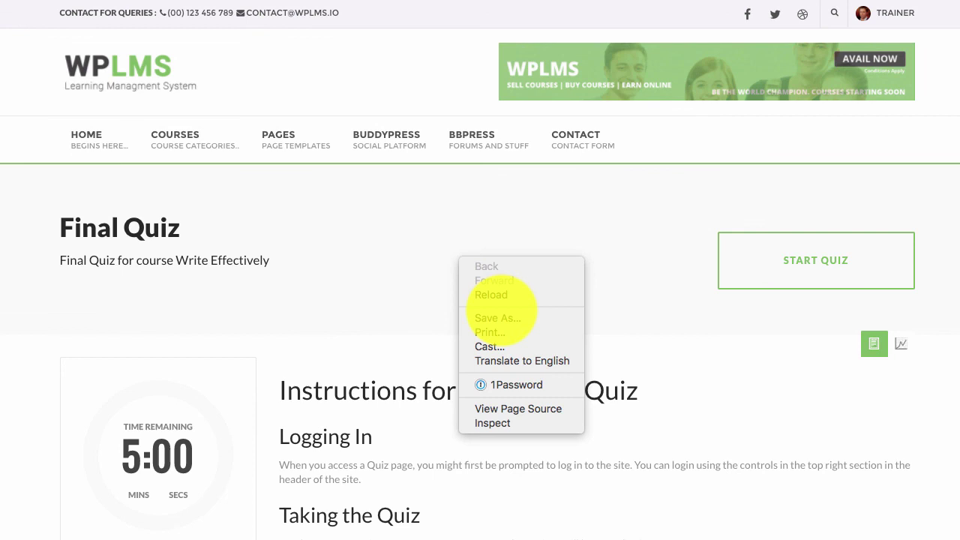
left_click(503, 291)
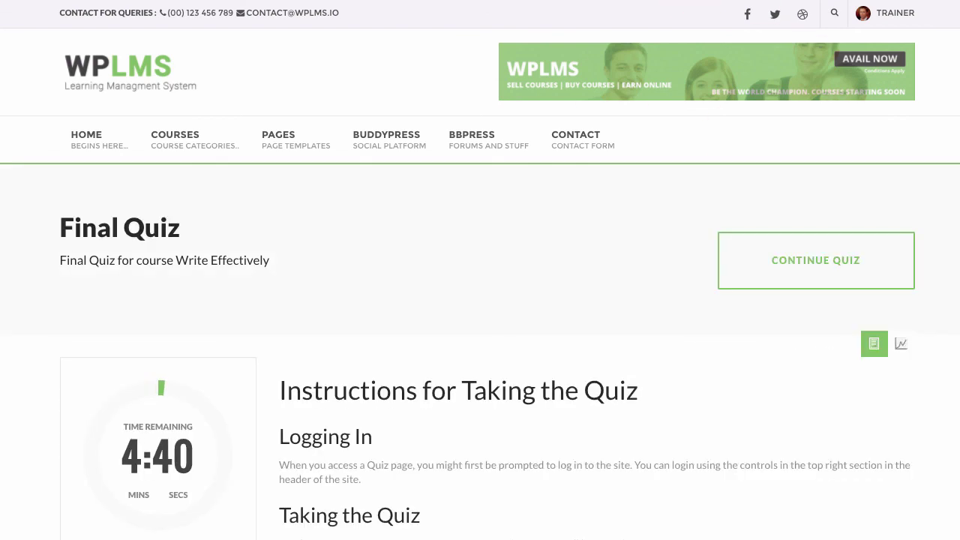
scroll(307, 372, "down", 2)
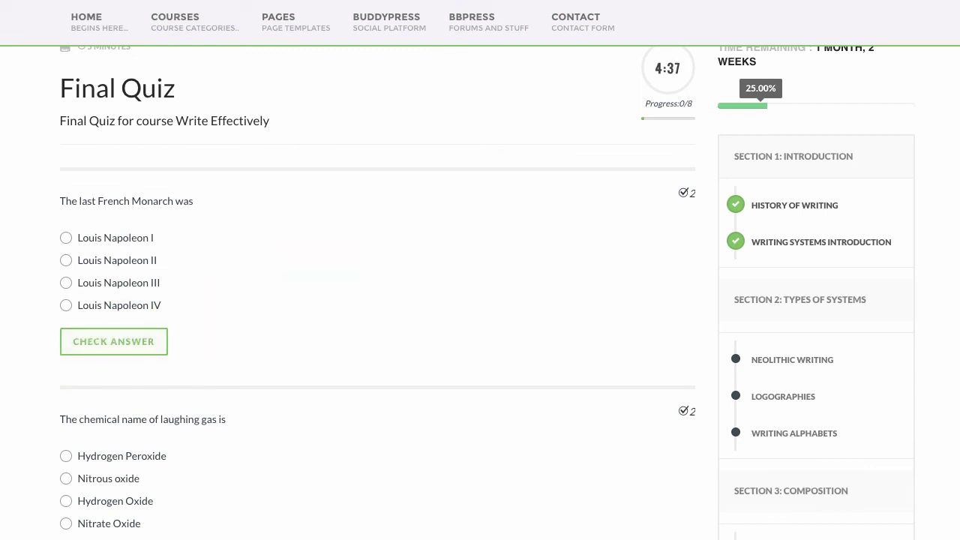
left_click(769, 255)
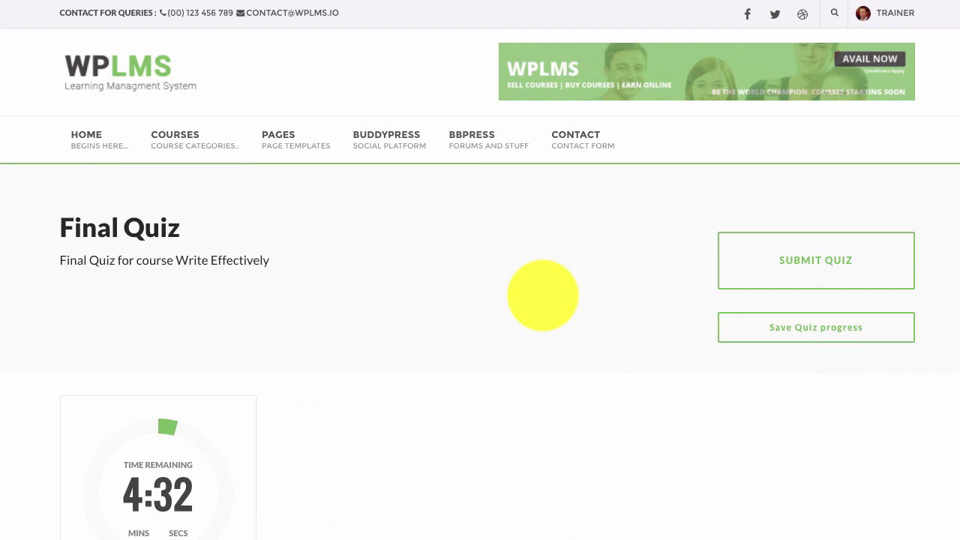
scroll(542, 293, "down", 4)
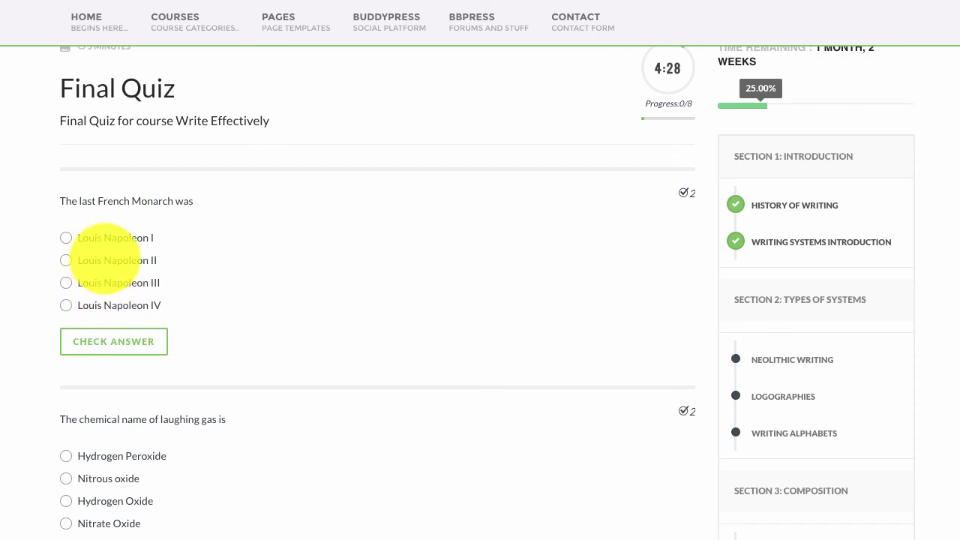
- Answer Louis Napoleon II for the French monarch and Hydrogen Oxide for laughing gas, checking each
left_click(105, 259)
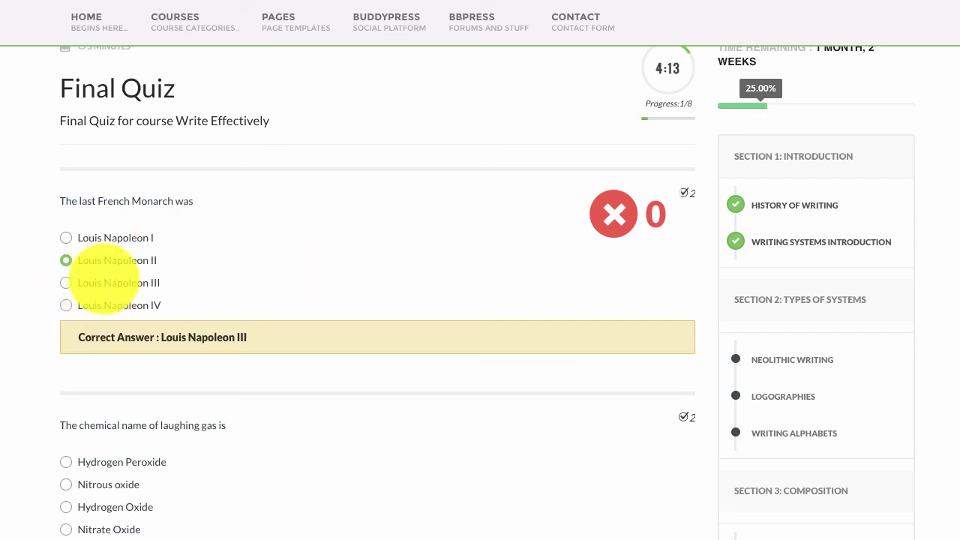
scroll(471, 244, "down", 5)
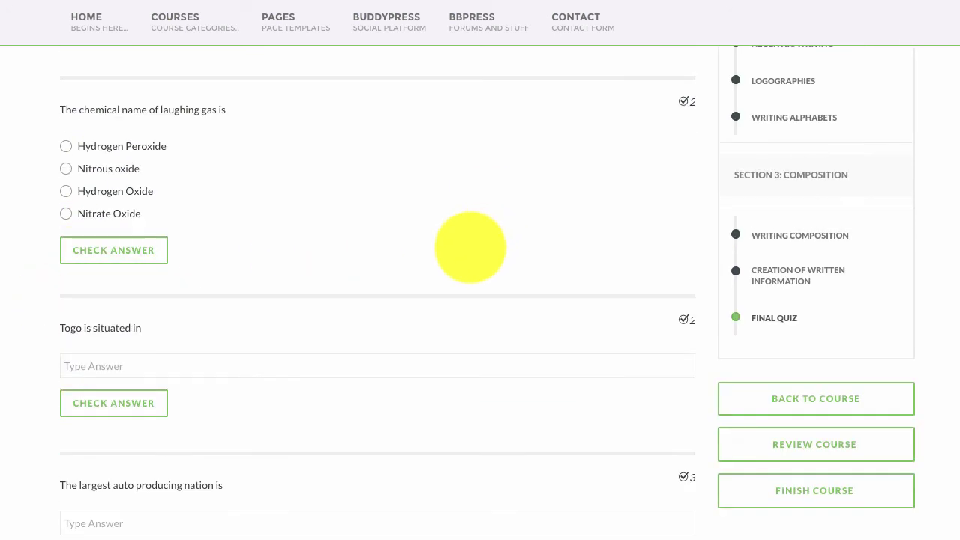
scroll(449, 307, "up", 4)
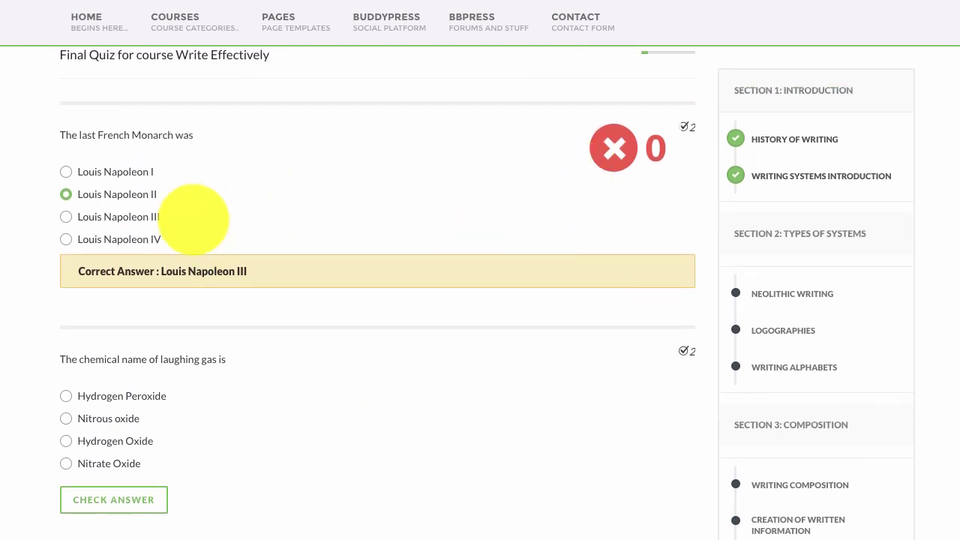
scroll(418, 249, "down", 3)
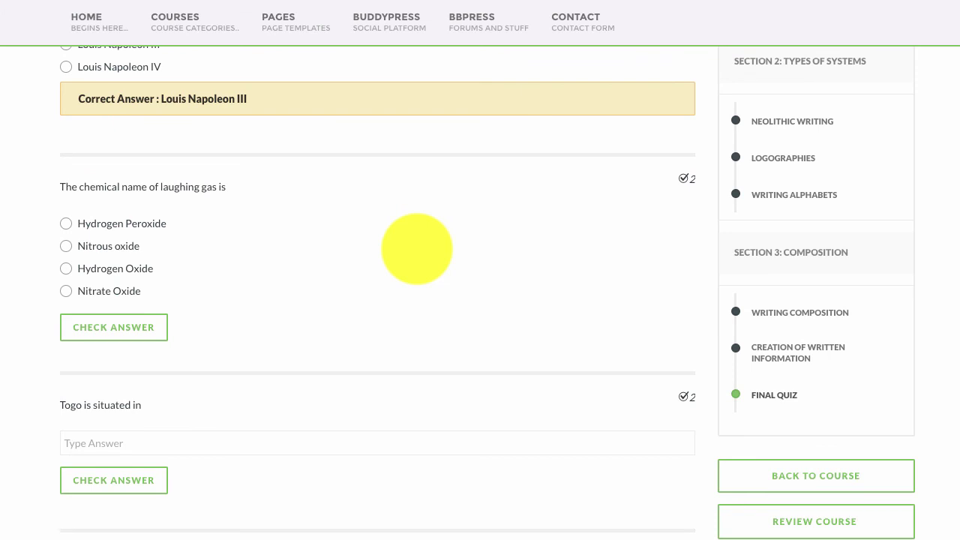
left_click(114, 268)
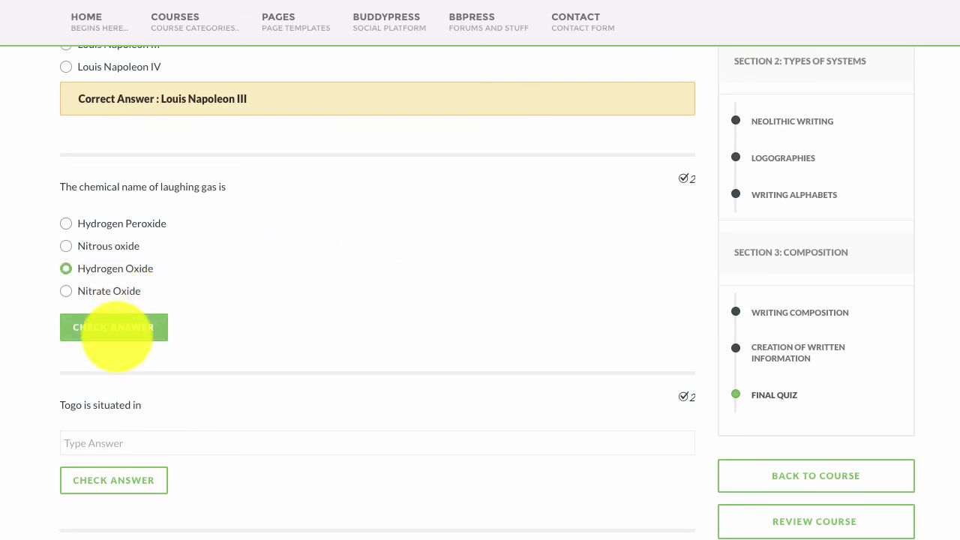
left_click(118, 328)
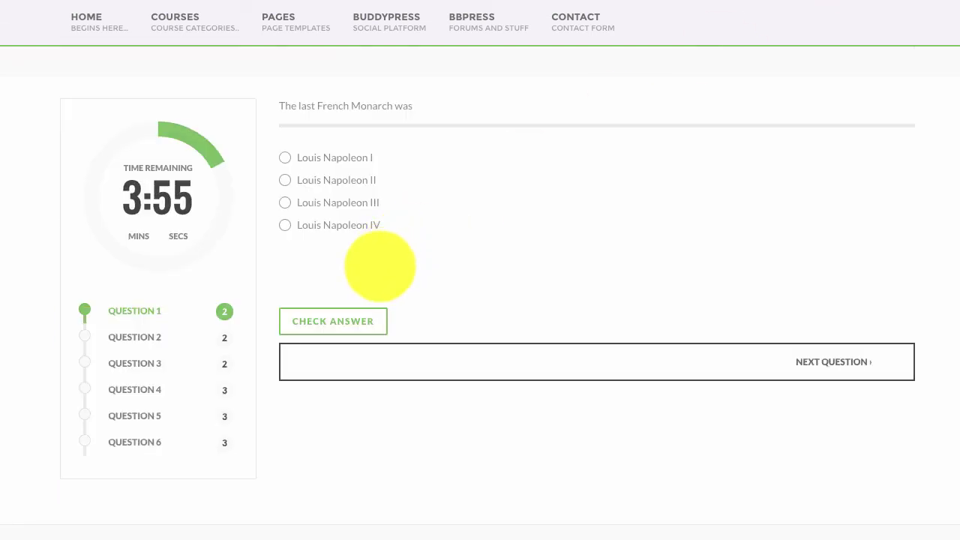
- Move to question 4, answer 'japan' and check it, getting correct feedback
left_click(808, 352)
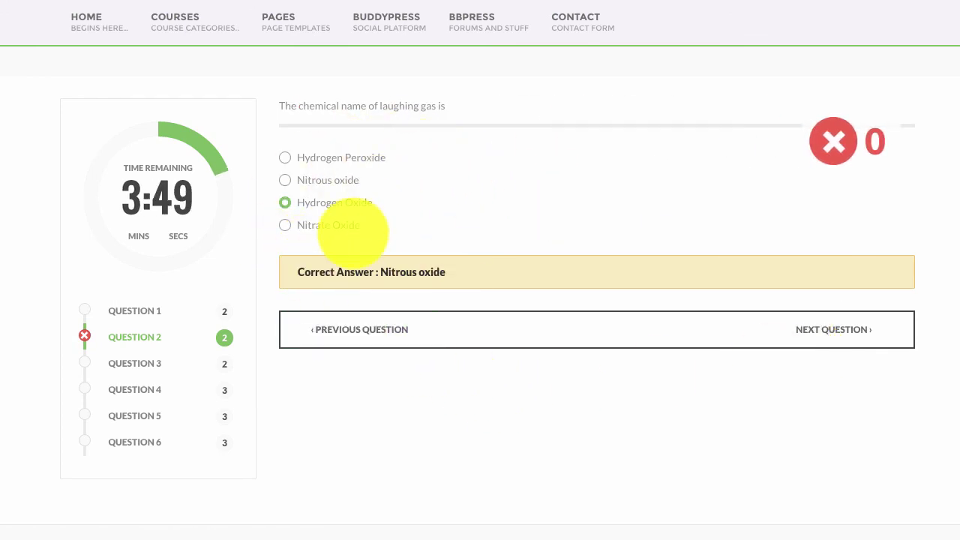
left_click(387, 332)
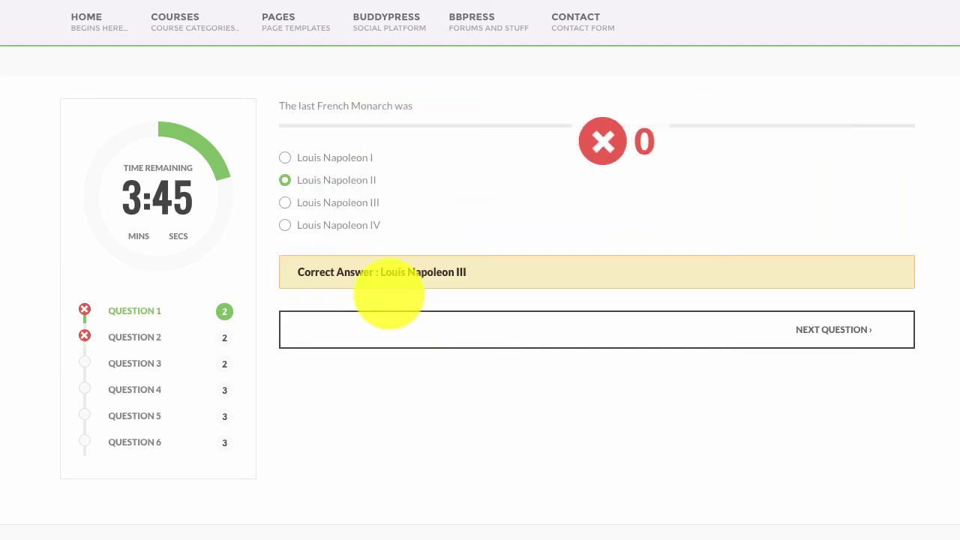
left_click(135, 363)
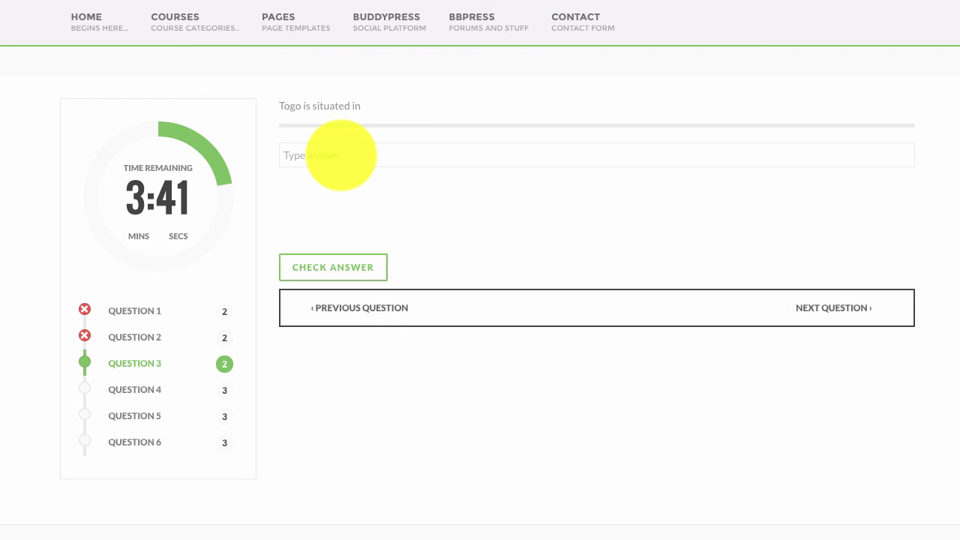
left_click(810, 313)
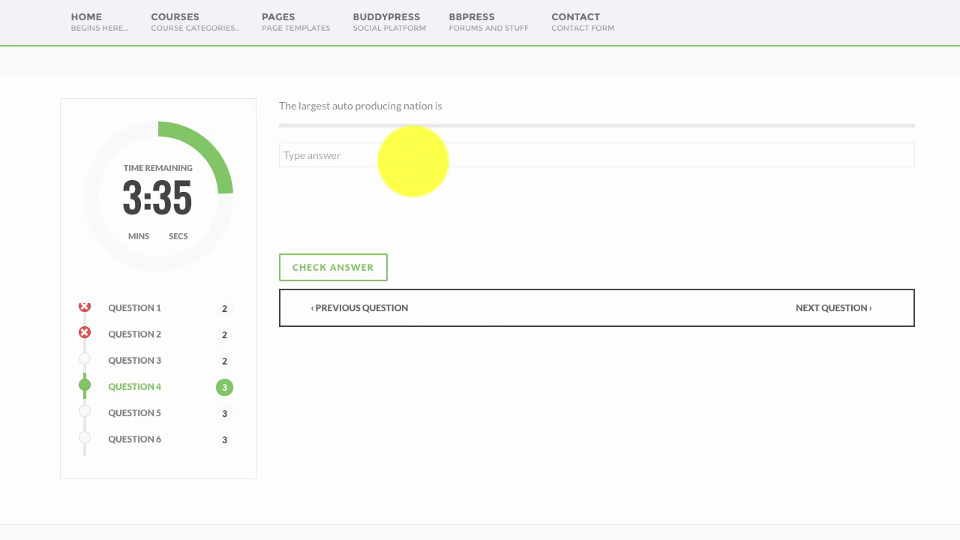
type("jap")
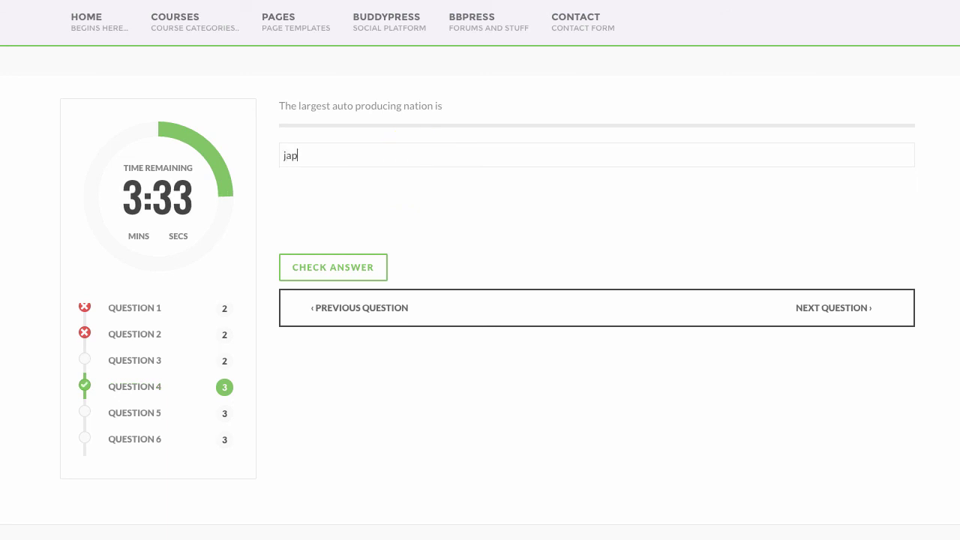
type("an")
left_click(344, 259)
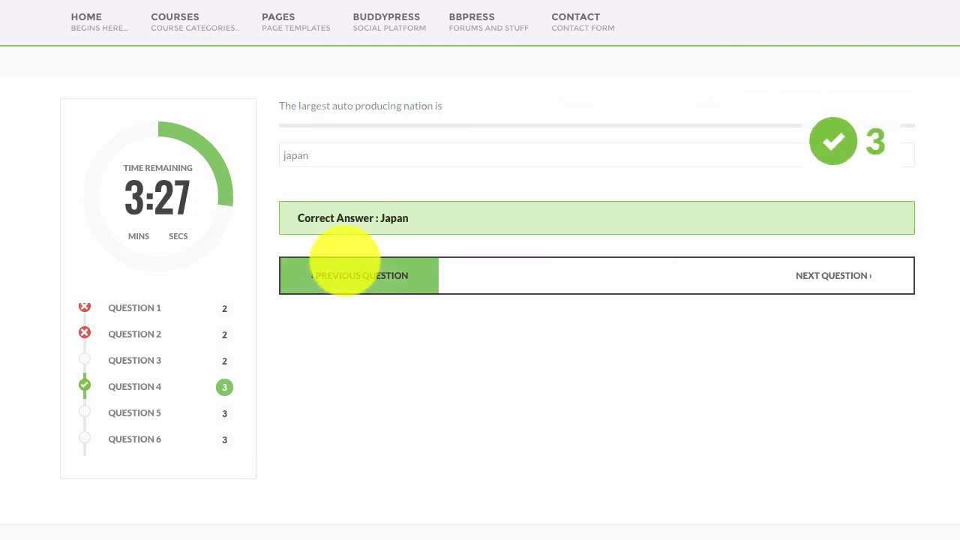
- Answer question 5 with Gamma and check it, revealing Omega as correct
left_click(837, 281)
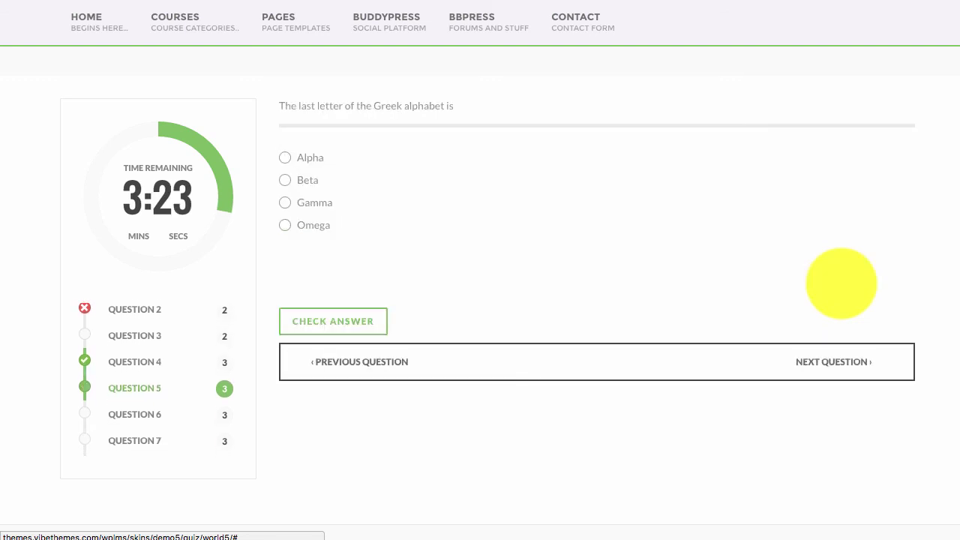
left_click(309, 202)
left_click(324, 321)
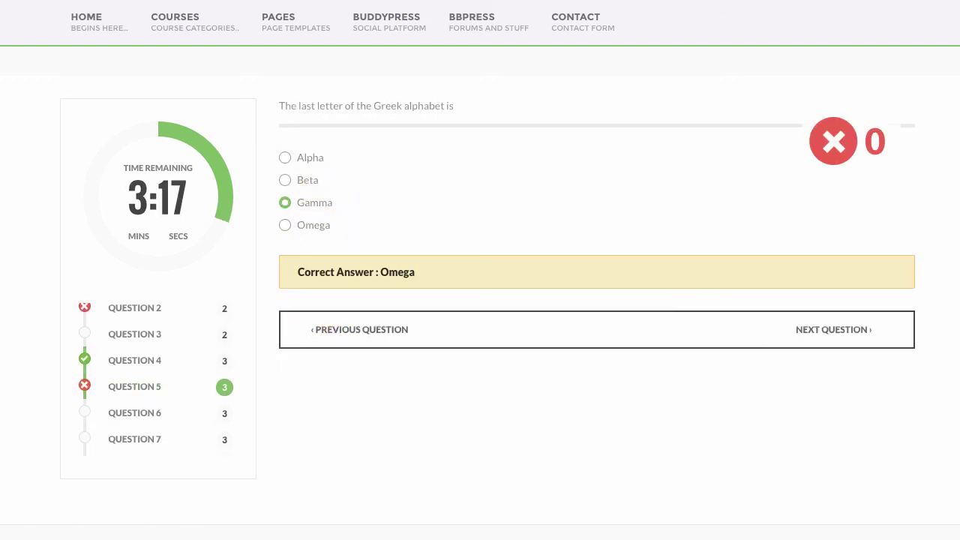